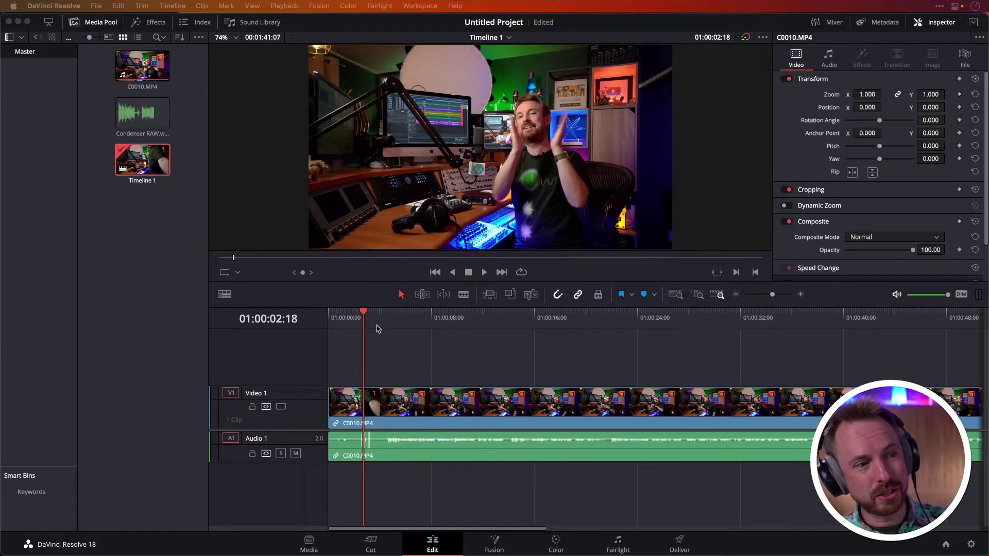
# Preview Condenser RAW.wav and place it at the start of the timeline on a new audio track beneath the camera audio.
pyautogui.click(362, 316)
pyautogui.moveTo(362, 315); pyautogui.dragTo(363, 316)
pyautogui.click(143, 112)
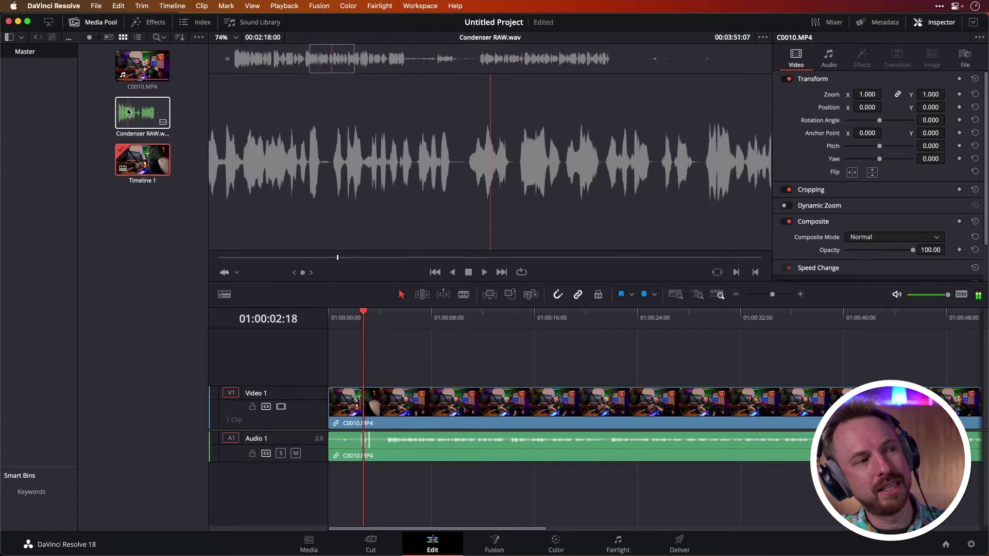
pyautogui.moveTo(120, 115); pyautogui.dragTo(332, 487)
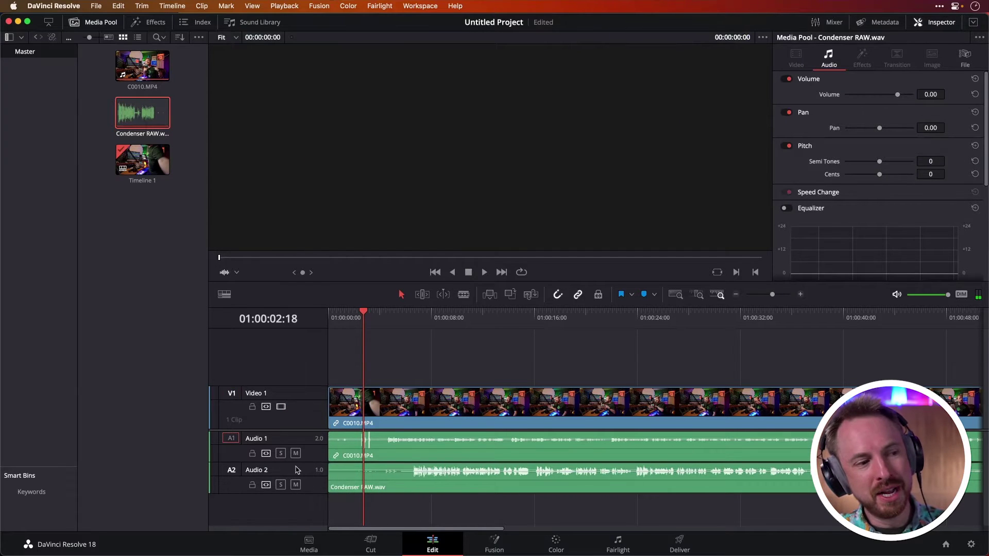
# Solo the Condenser RAW track and play the opening speech from about 6 seconds to check its sync with the picture.
pyautogui.click(280, 484)
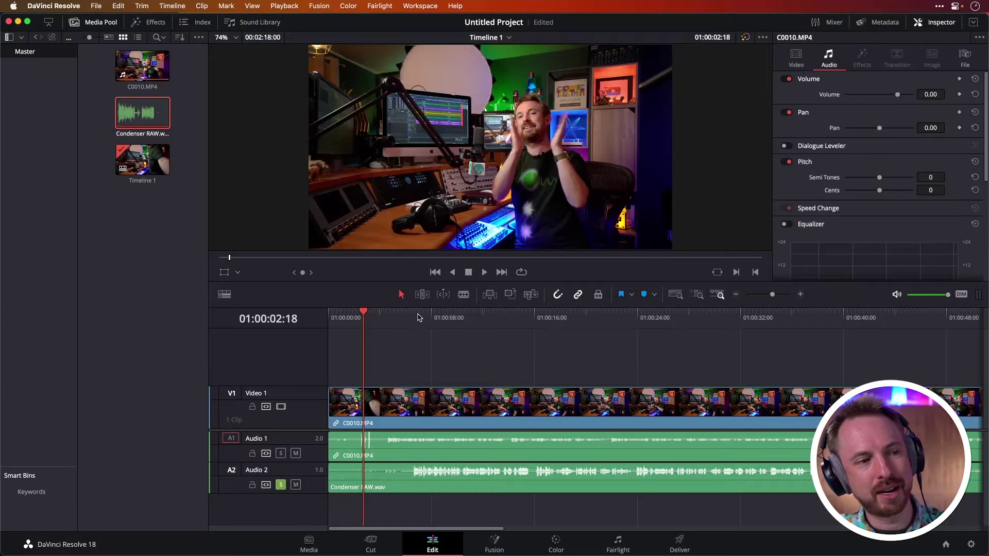
pyautogui.moveTo(418, 317); pyautogui.dragTo(411, 318)
pyautogui.press('space')
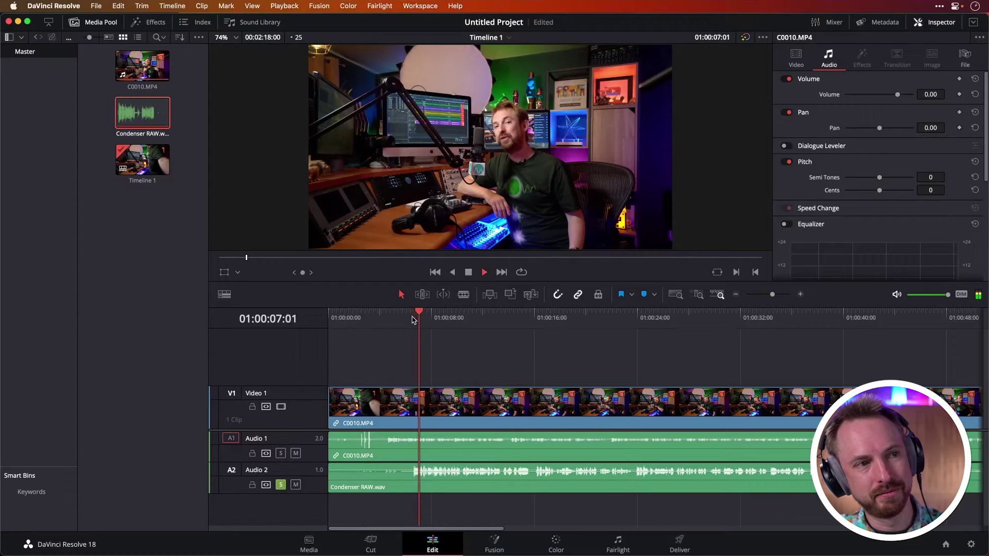
pyautogui.press('space')
pyautogui.press('space')
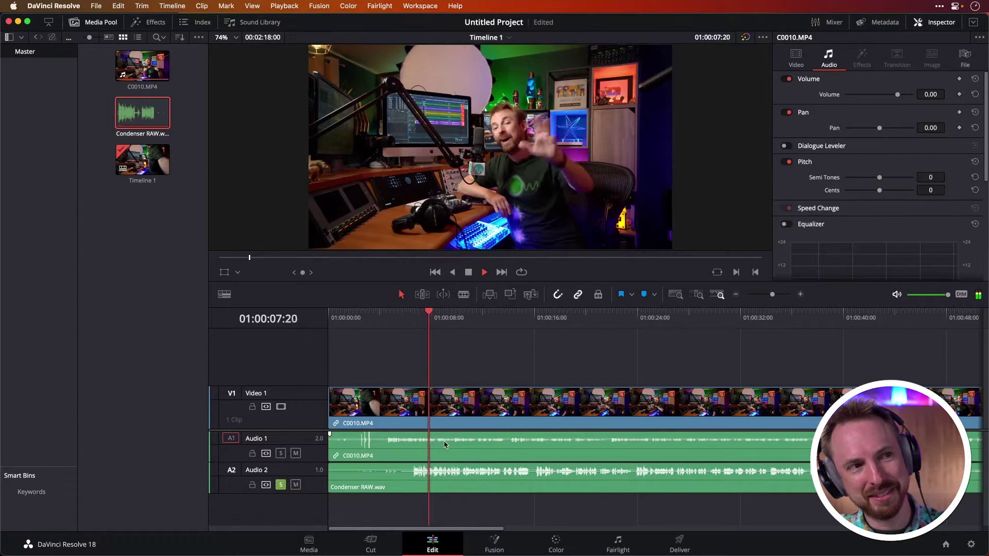
pyautogui.press('space')
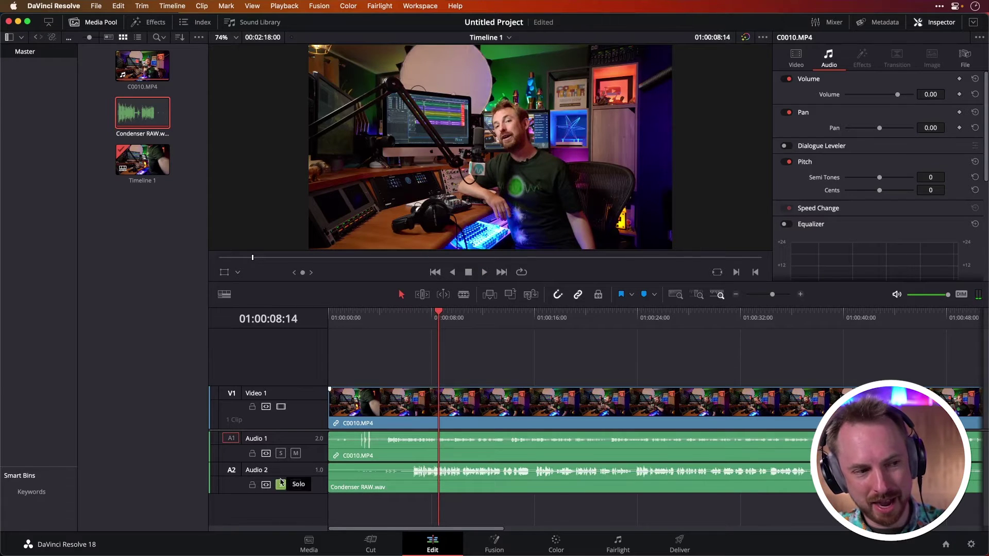
# Listen to the camera audio on Audio 1 soloed for comparison, and turn its solo off.
pyautogui.click(280, 453)
pyautogui.press('space')
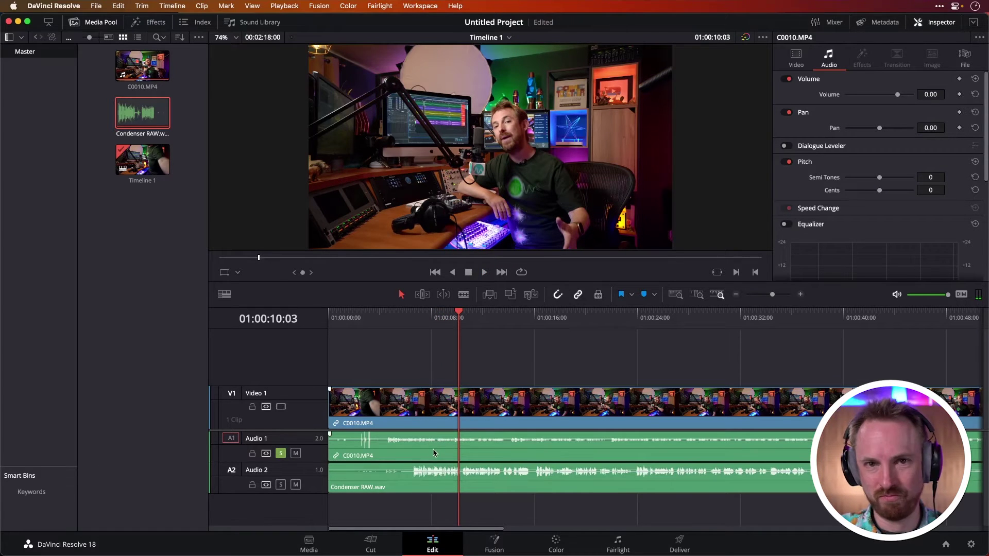
pyautogui.click(280, 453)
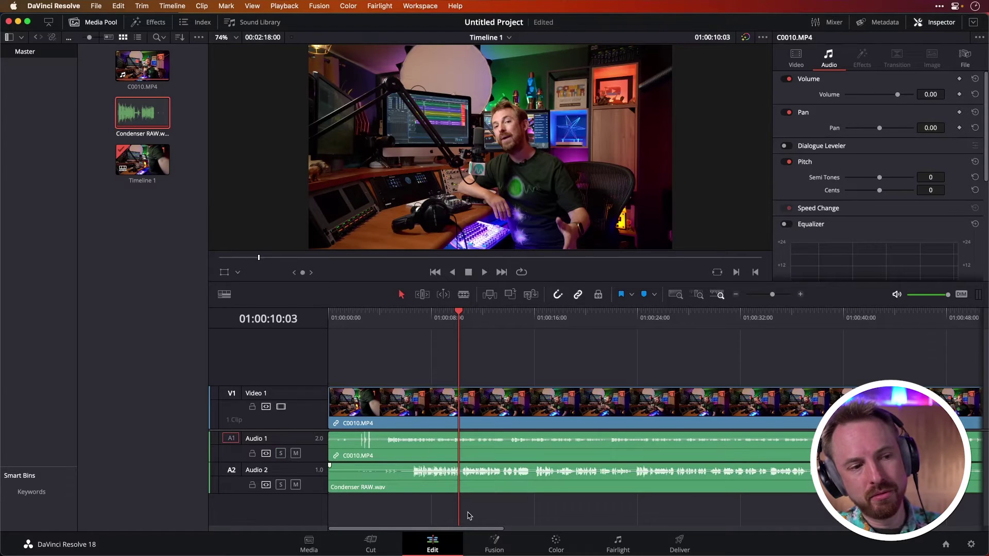
# Select the video, camera audio and Condenser RAW clips and auto-align them based on waveform.
pyautogui.moveTo(469, 514); pyautogui.dragTo(418, 441)
pyautogui.rightClick(420, 442)
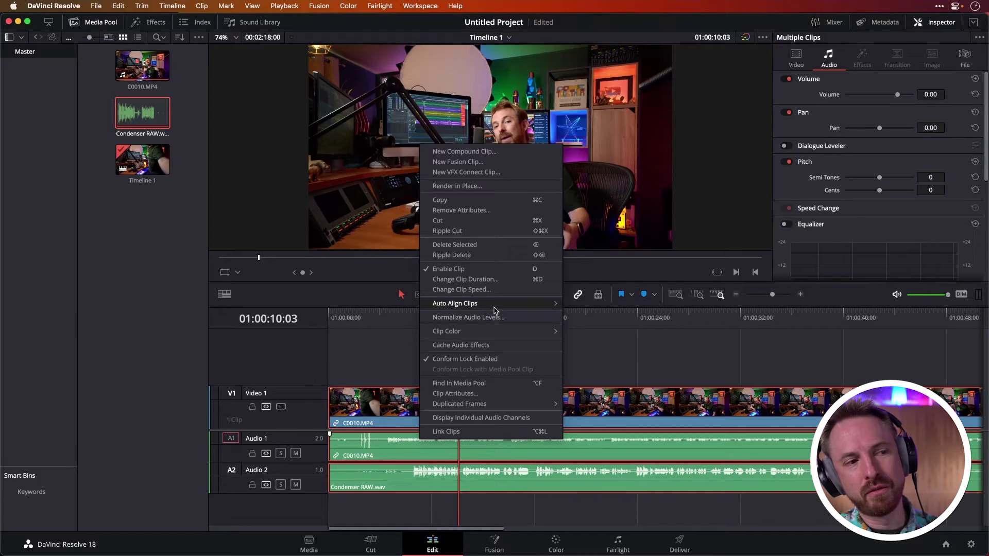
pyautogui.moveTo(495, 309)
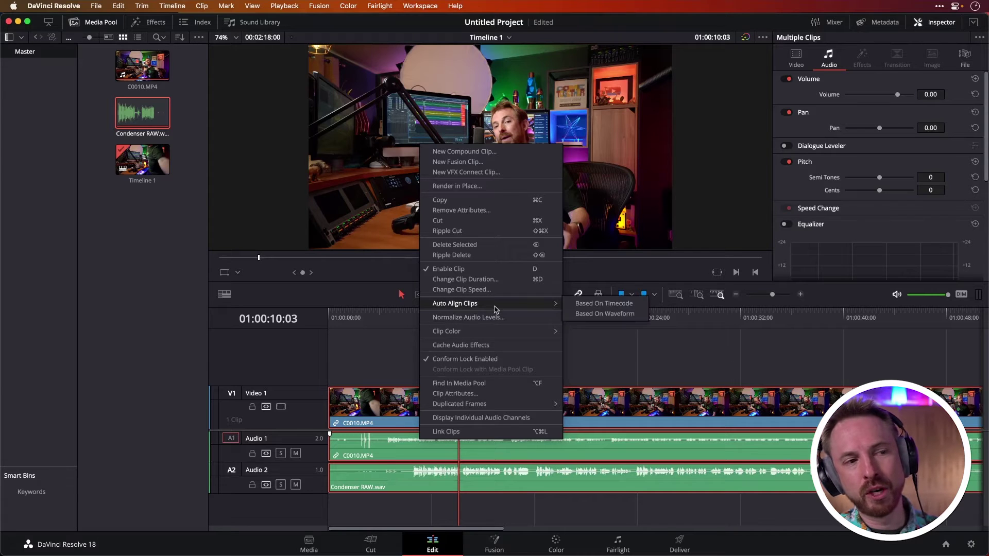
pyautogui.click(588, 314)
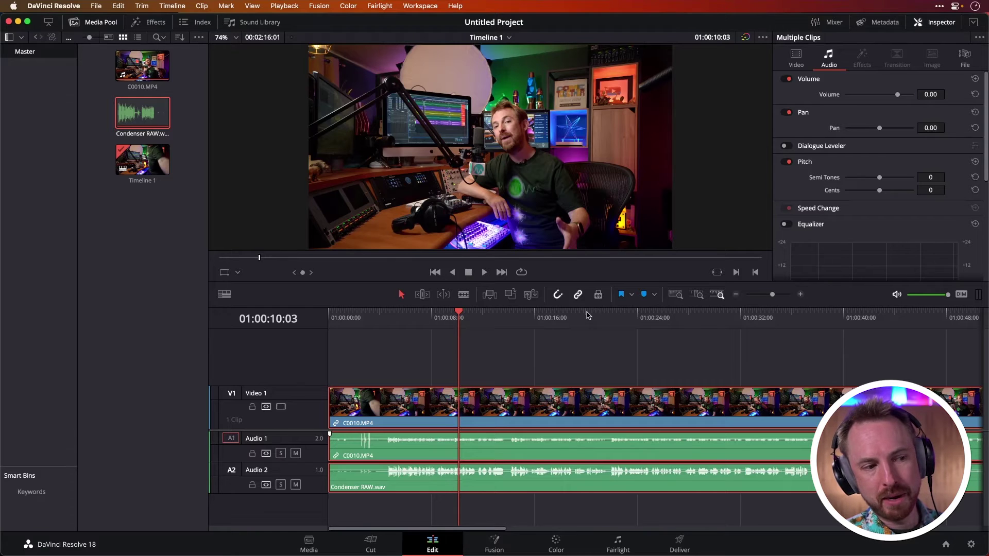
# Increase the height of both audio tracks to compare their waveforms around the claps near 3 seconds.
pyautogui.click(371, 318)
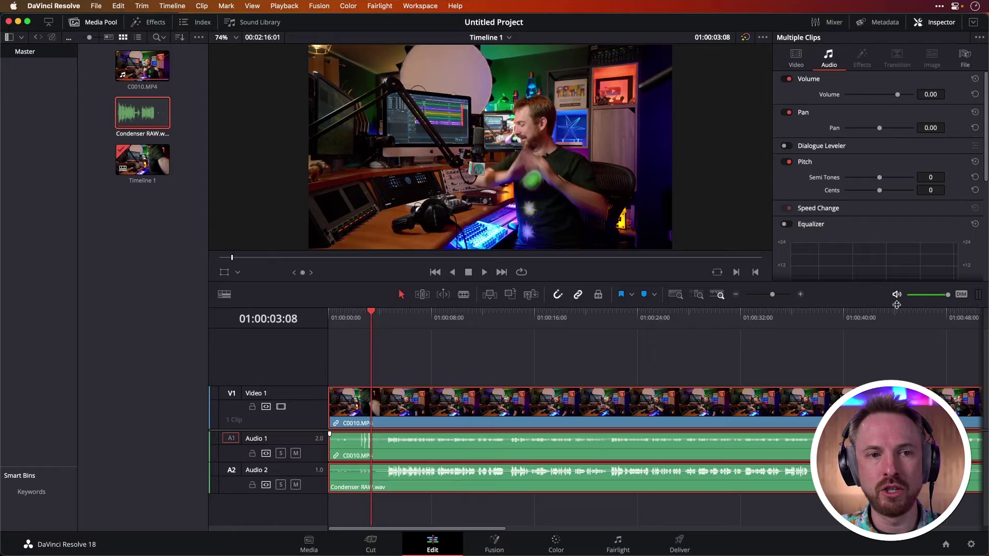
pyautogui.moveTo(772, 294); pyautogui.dragTo(780, 294)
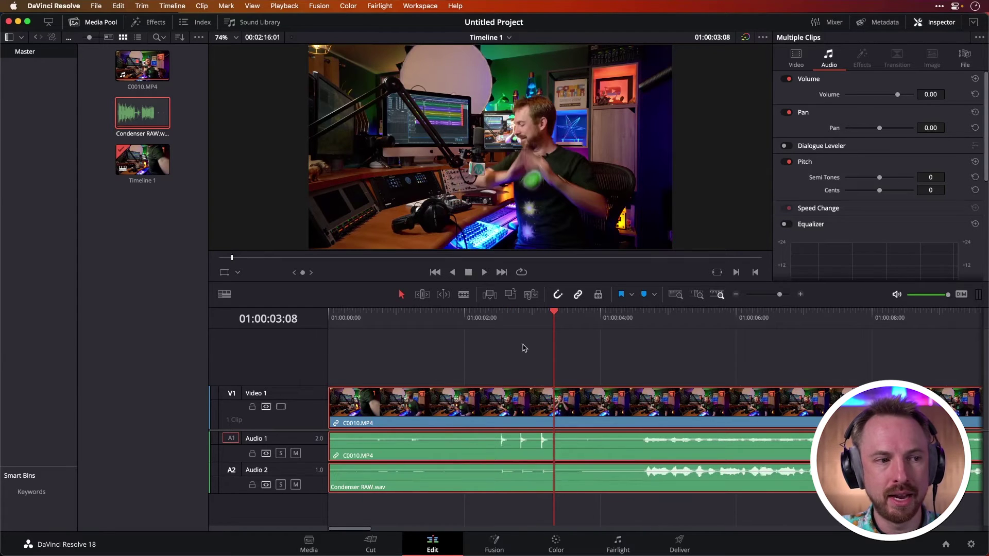
pyautogui.moveTo(320, 460); pyautogui.dragTo(320, 474)
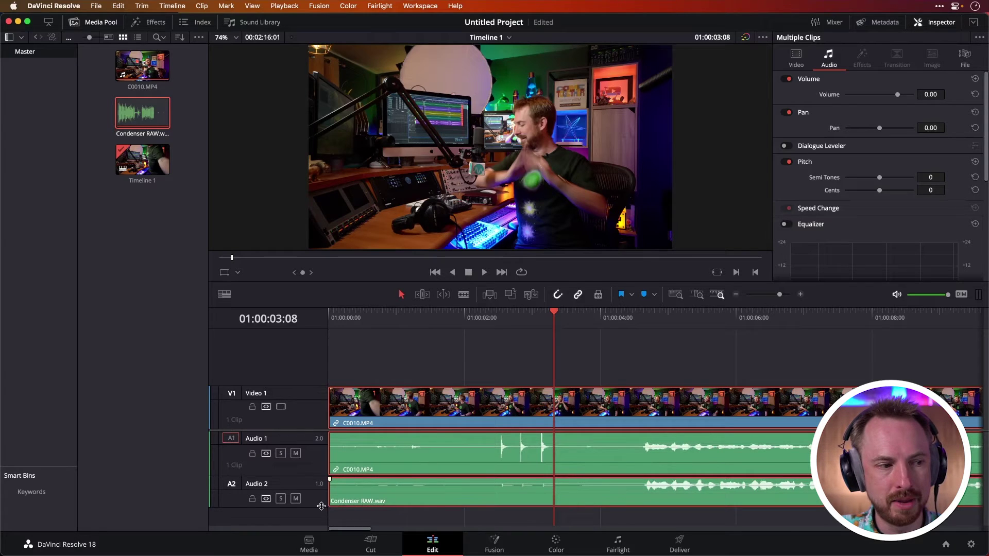
pyautogui.moveTo(322, 507); pyautogui.dragTo(322, 518)
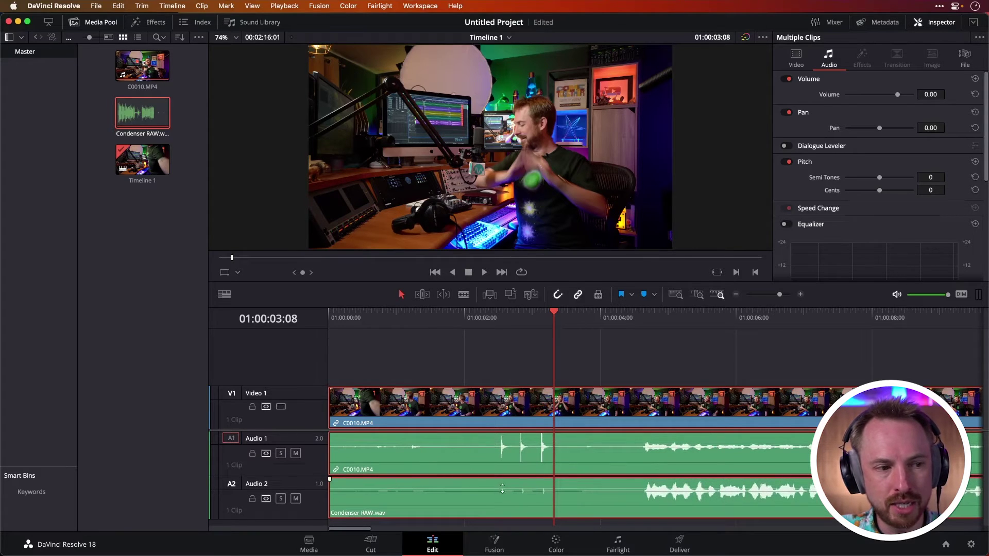
# Play the aligned clips with both audio tracks audible, and return the playhead to 01:00:04:15.
pyautogui.moveTo(505, 320); pyautogui.dragTo(624, 313)
pyautogui.press('space')
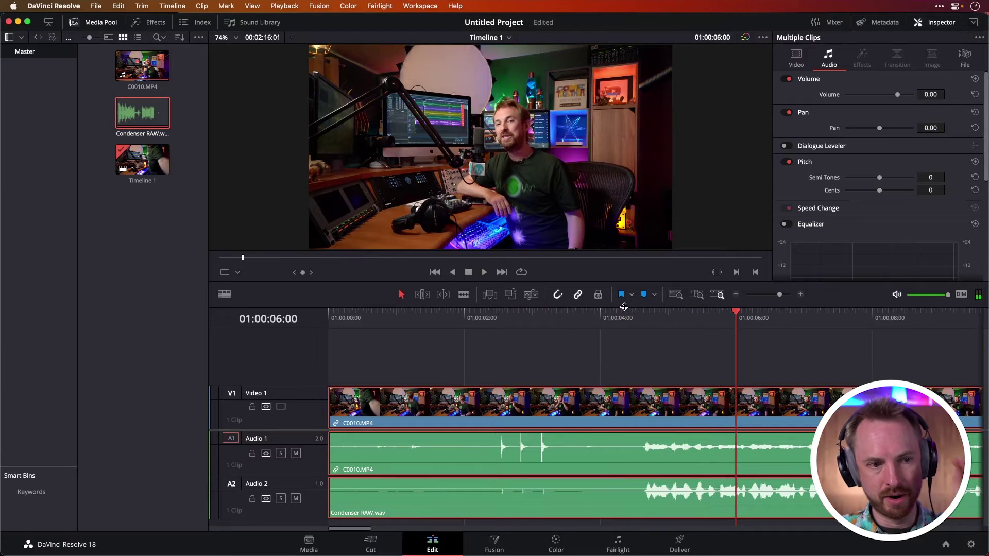
pyautogui.click(640, 316)
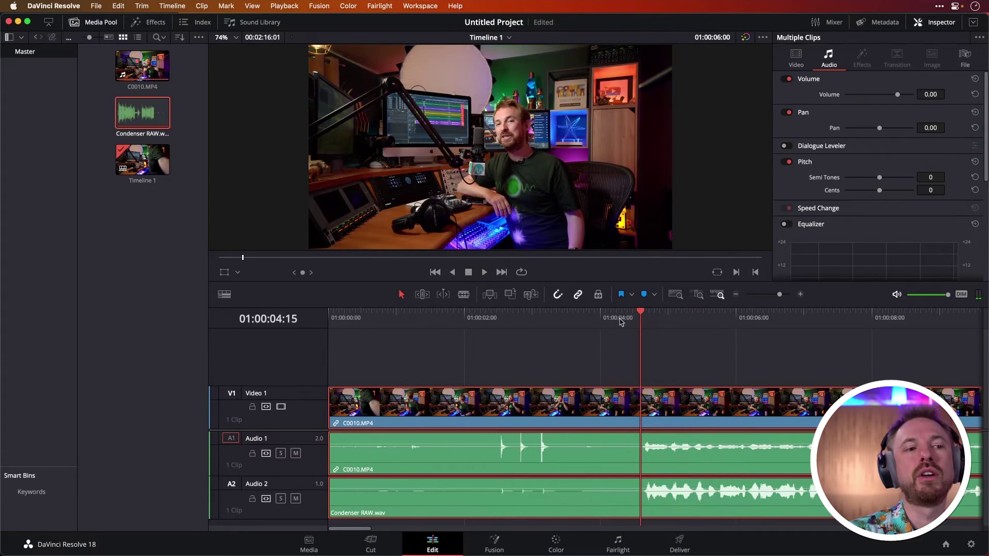
# Solo the Condenser RAW track and rename it Pro, and rename the camera audio track Bad.
pyautogui.click(283, 499)
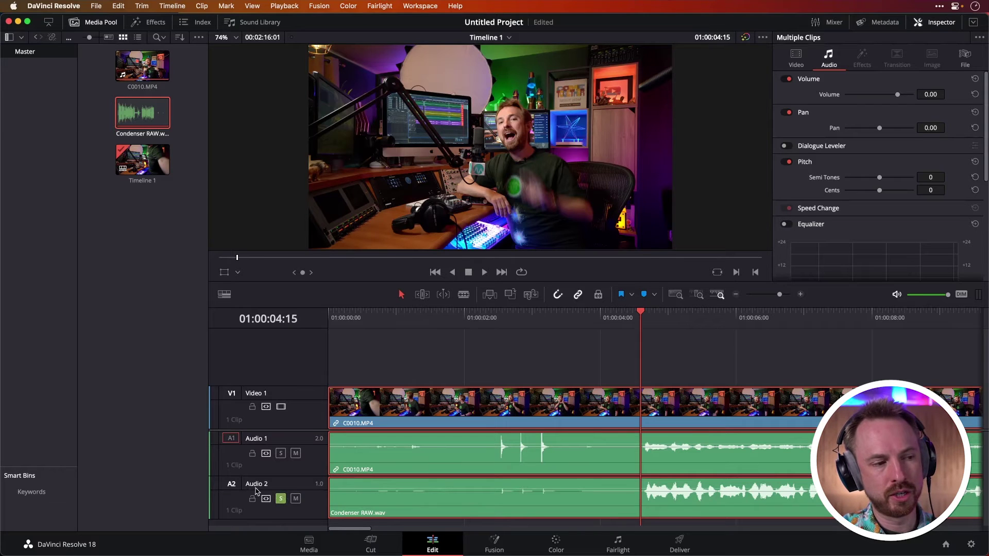
pyautogui.doubleClick(271, 484)
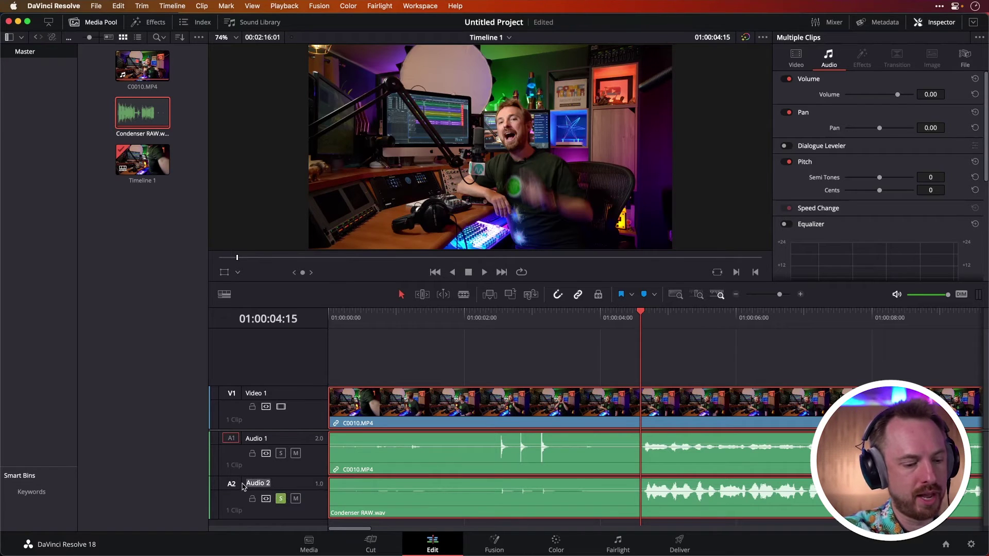
pyautogui.write('Pro')
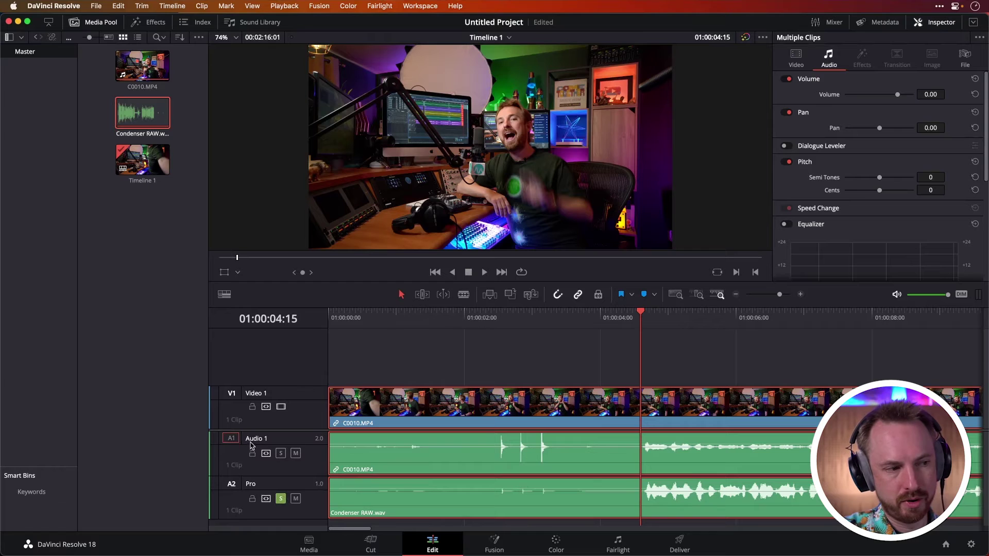
pyautogui.doubleClick(252, 442)
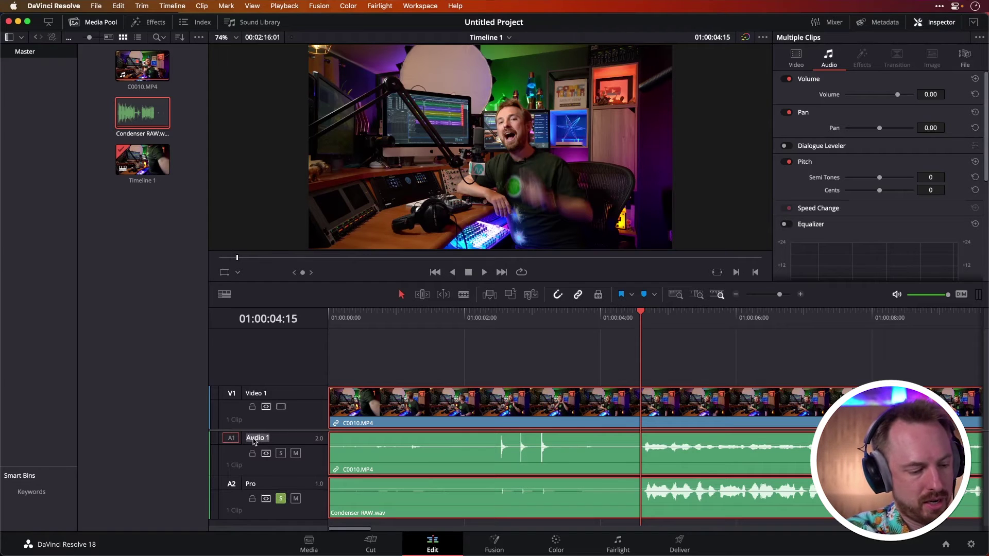
pyautogui.write('Bad')
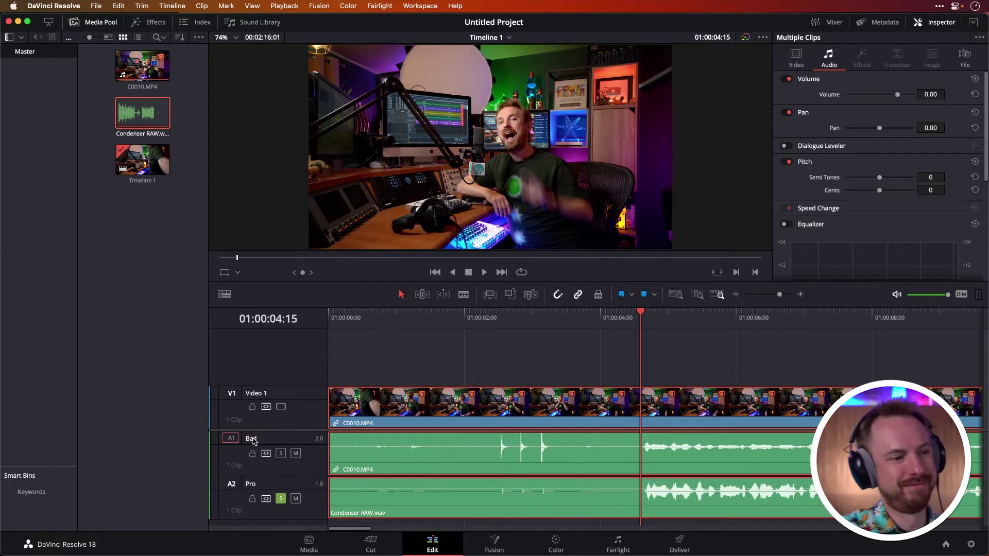
pyautogui.press('Return')
# Play the start of the speech with only the Pro track audible to check the lip sync.
pyautogui.click(630, 320)
pyautogui.press('space')
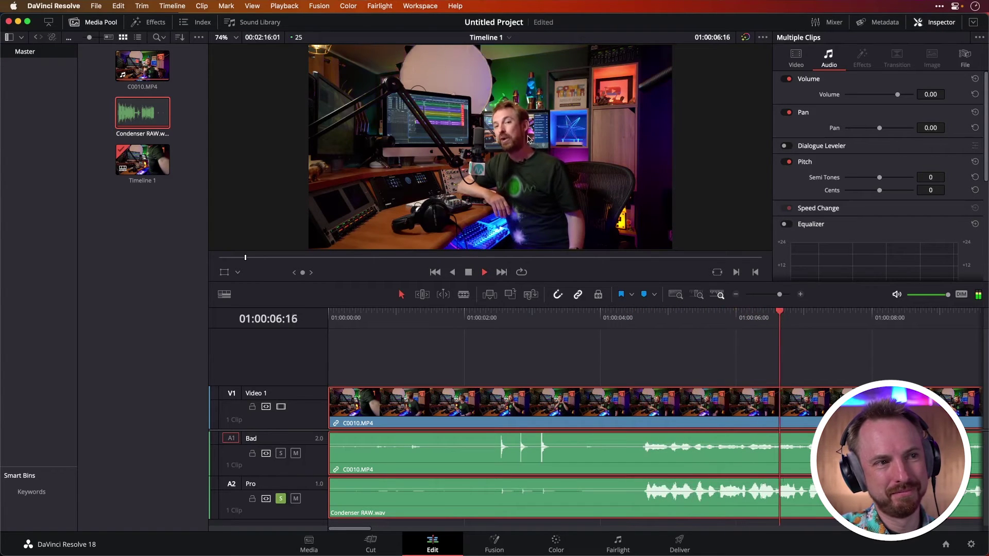
pyautogui.press('space')
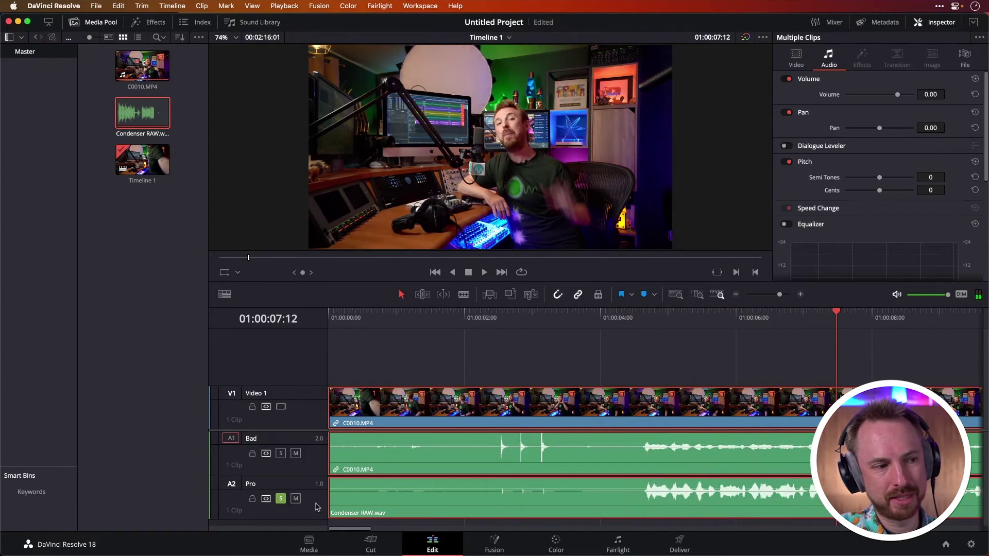
# Continue playback with the Bad track soloed, and switch the solo back to the Pro track to compare their sound.
pyautogui.click(280, 499)
pyautogui.click(281, 453)
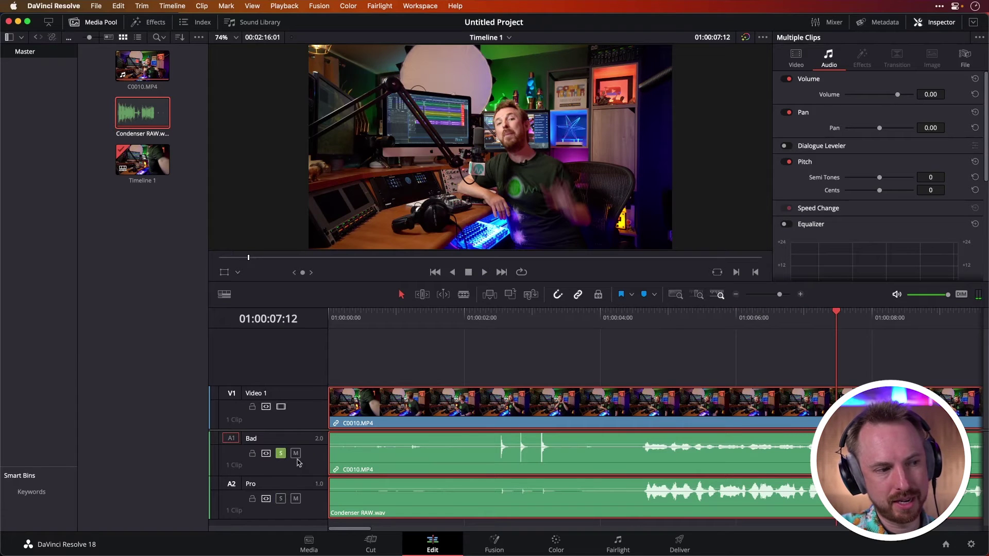
pyautogui.press('space')
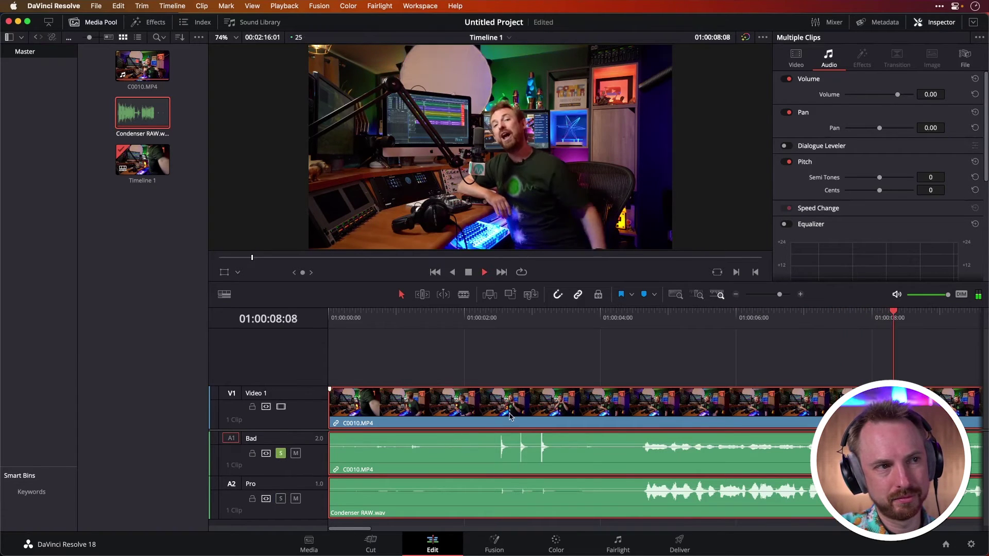
pyautogui.click(281, 498)
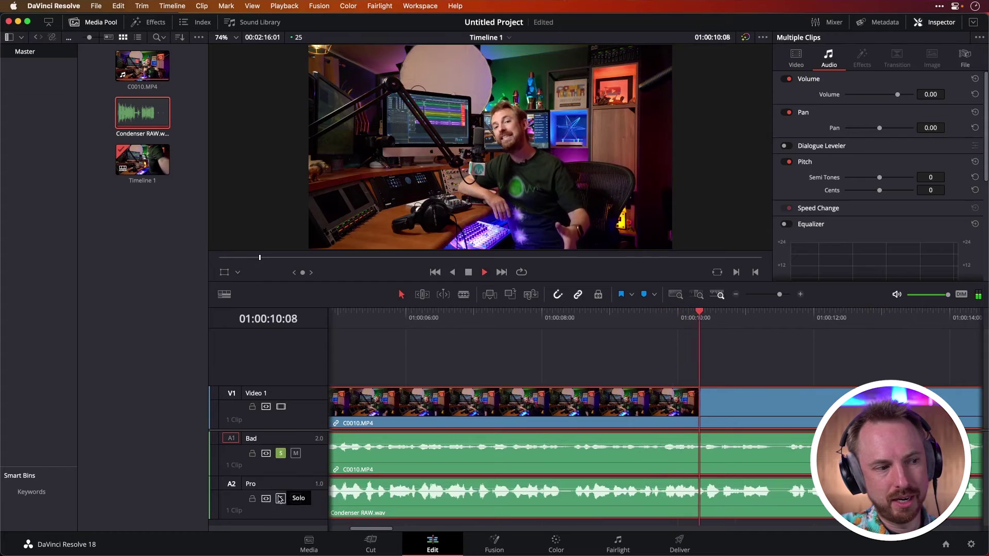
pyautogui.click(279, 454)
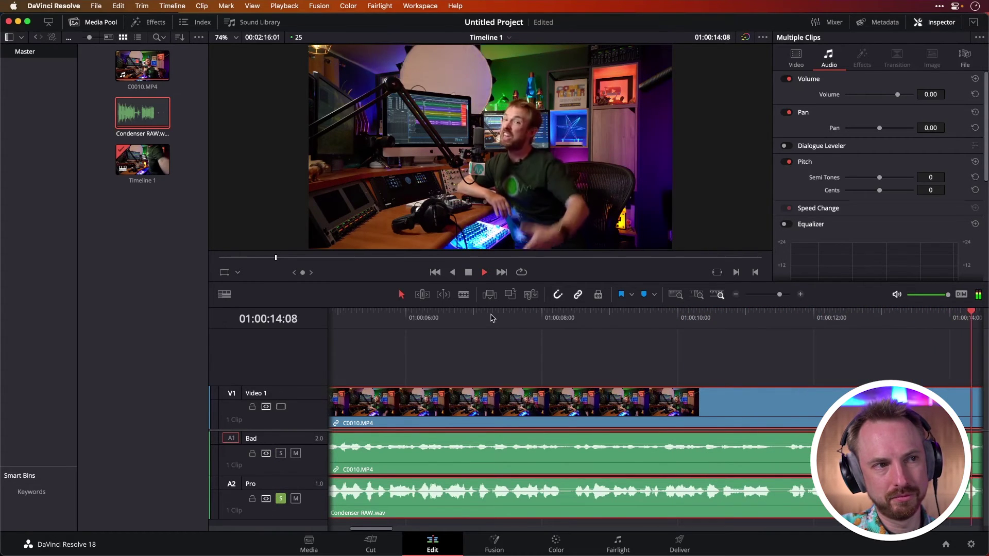
pyautogui.press('space')
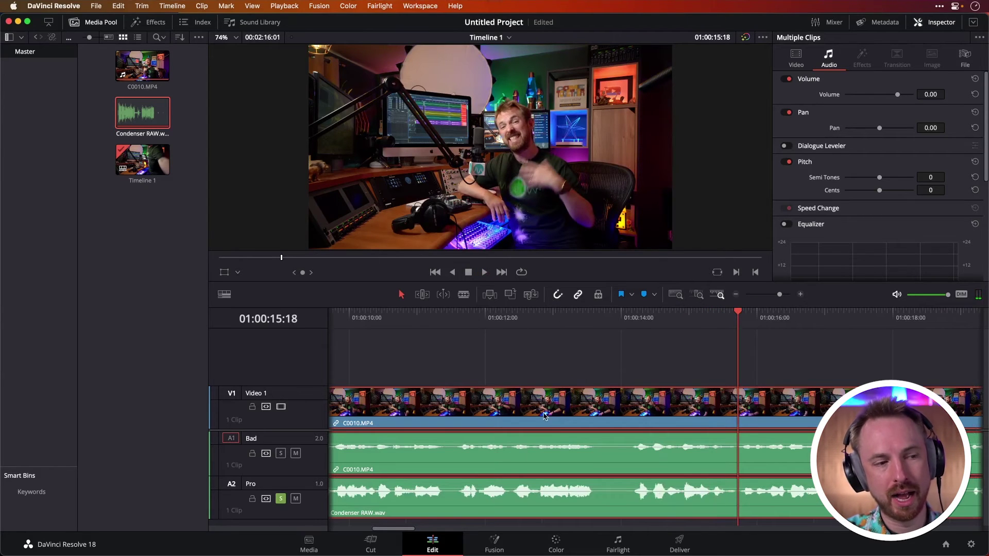
# Show the Auto Align Clips options for the selected clips.
pyautogui.rightClick(584, 465)
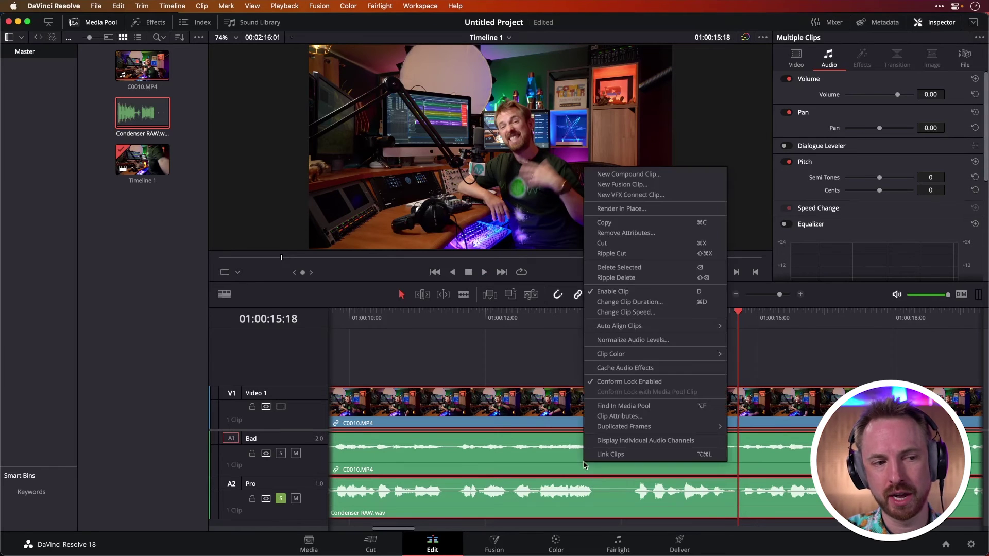
pyautogui.moveTo(720, 329)
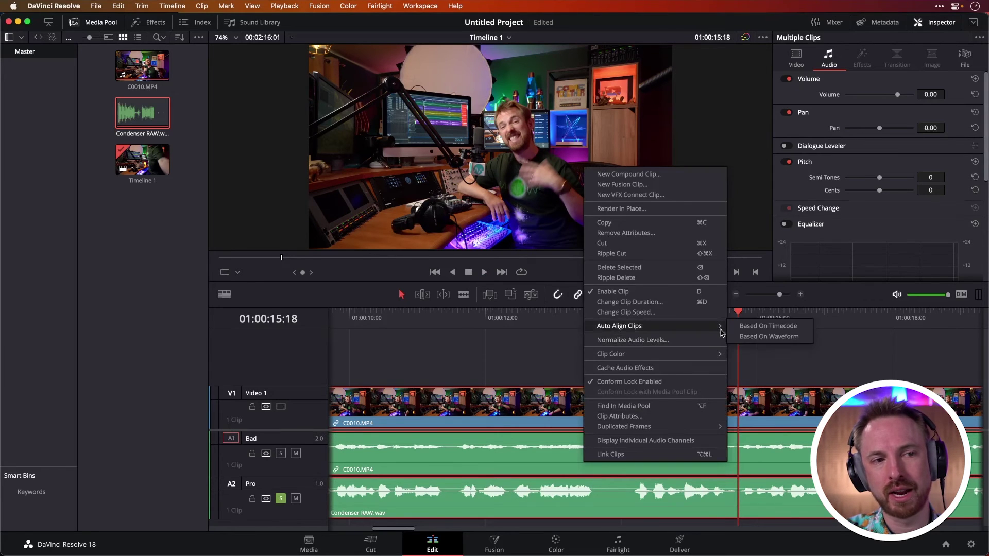